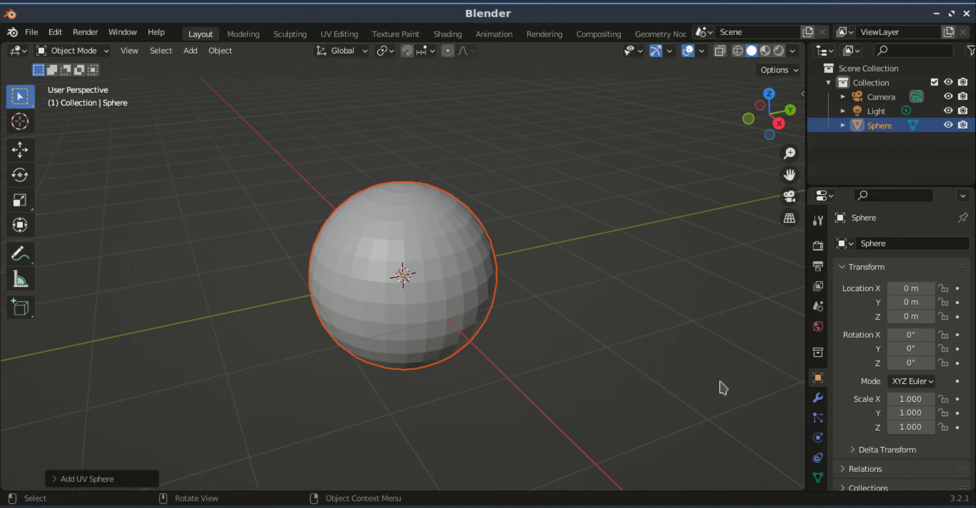
Zoom the viewport out and back in on the new UV sphere at the origin.
scroll(817, 394, down, 3)
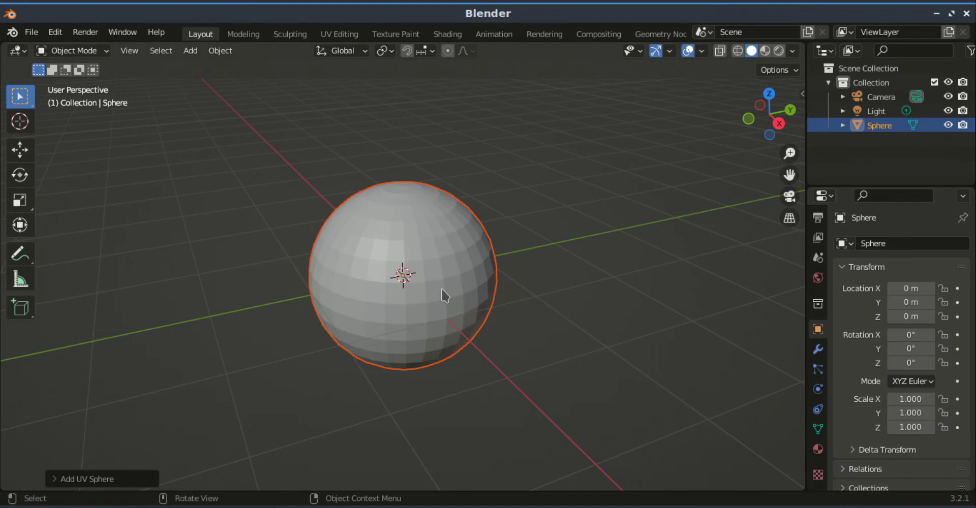
scroll(624, 381, up, 2)
Create Material.001 with a blue base color (H 0.650, S 0.914, V 0.800) and switch to Rendered shading.
click(817, 449)
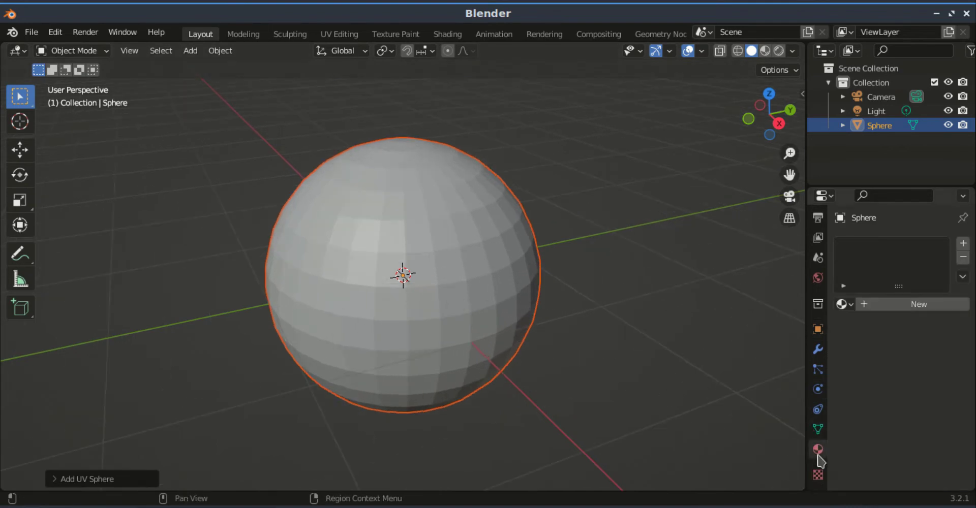
click(885, 308)
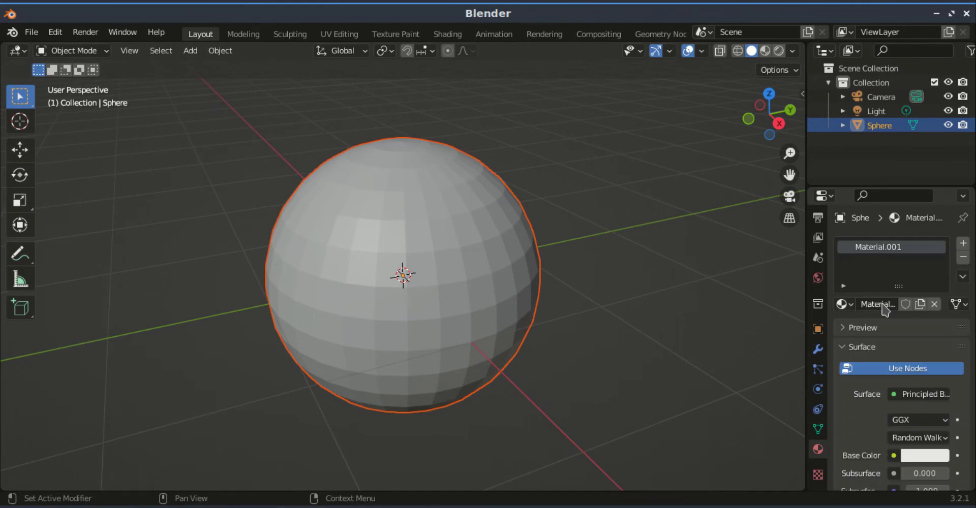
click(918, 457)
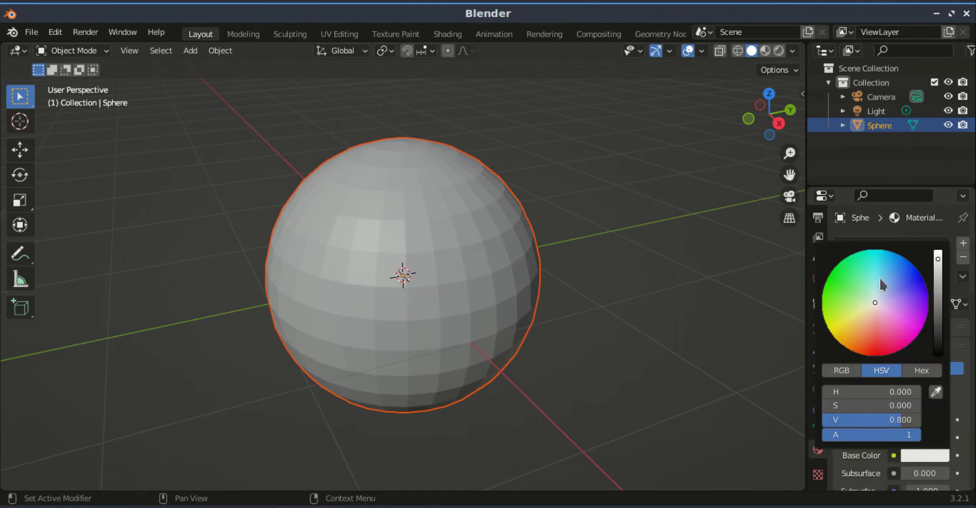
click(902, 279)
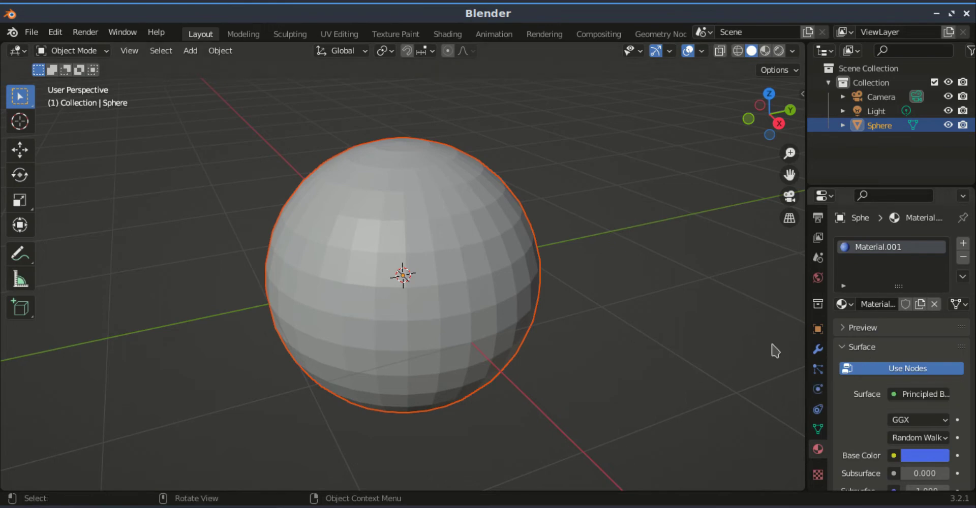
click(778, 51)
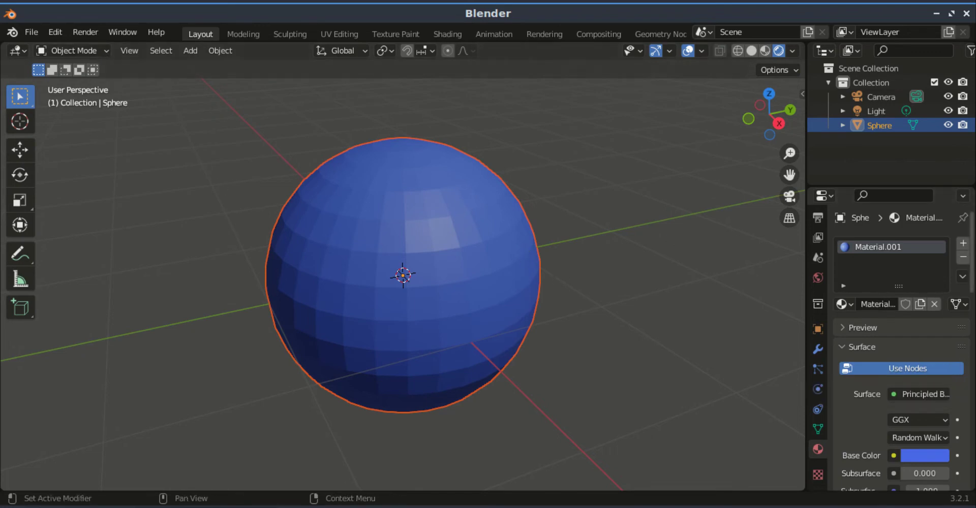
Add a second slot holding orange Material.002, then add an empty third material slot.
click(963, 245)
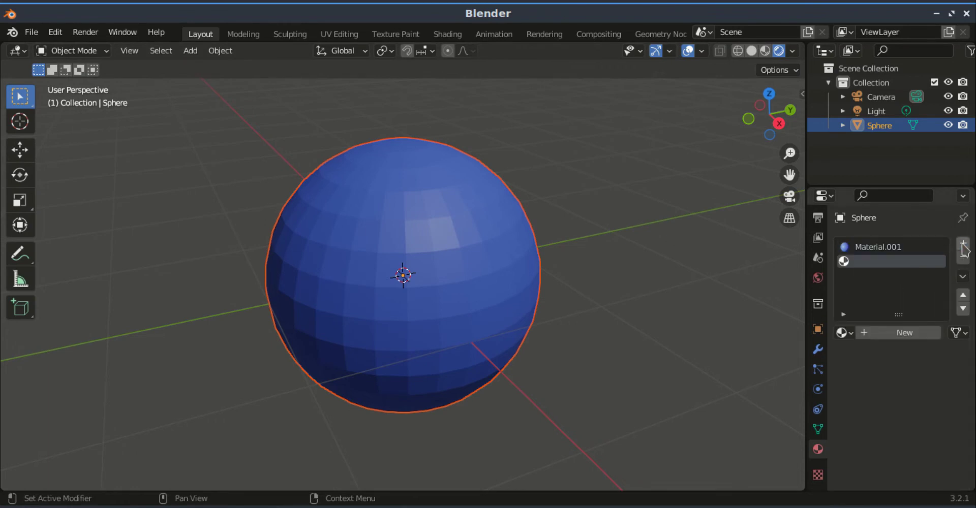
click(914, 333)
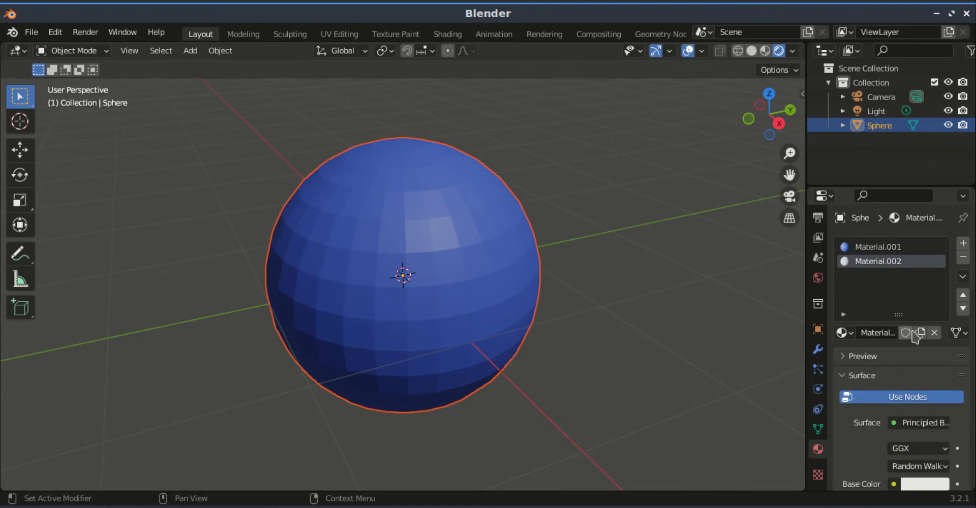
scroll(926, 447, down, 3)
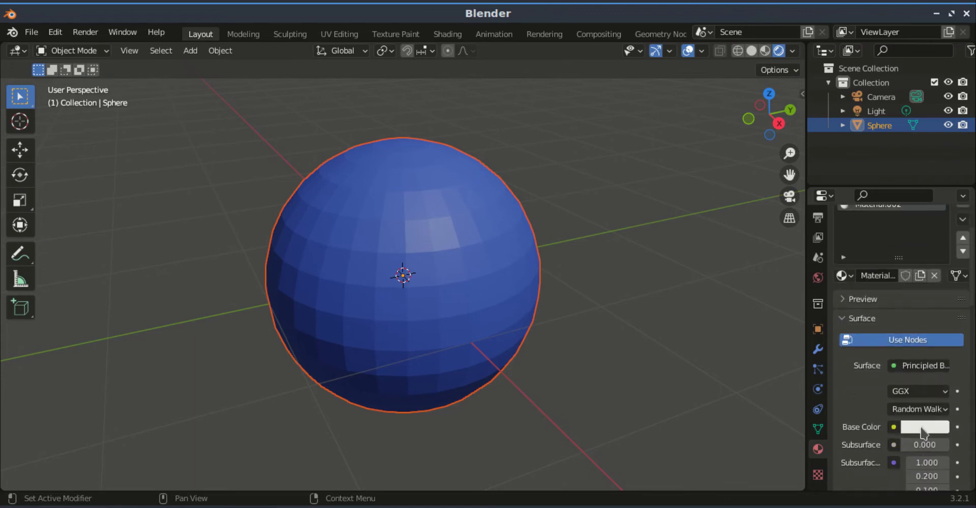
click(923, 427)
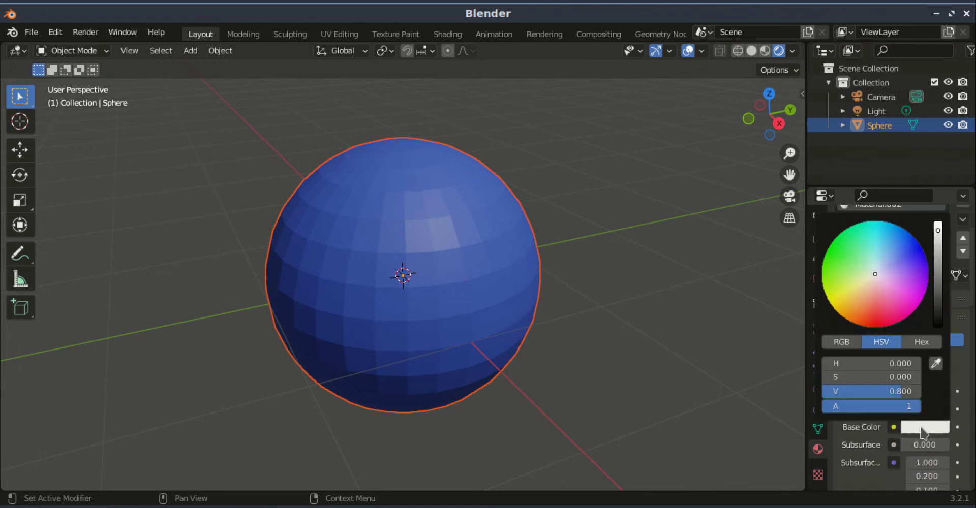
click(865, 318)
scroll(749, 322, up, 1)
scroll(749, 322, up, 3)
scroll(750, 321, down, 3)
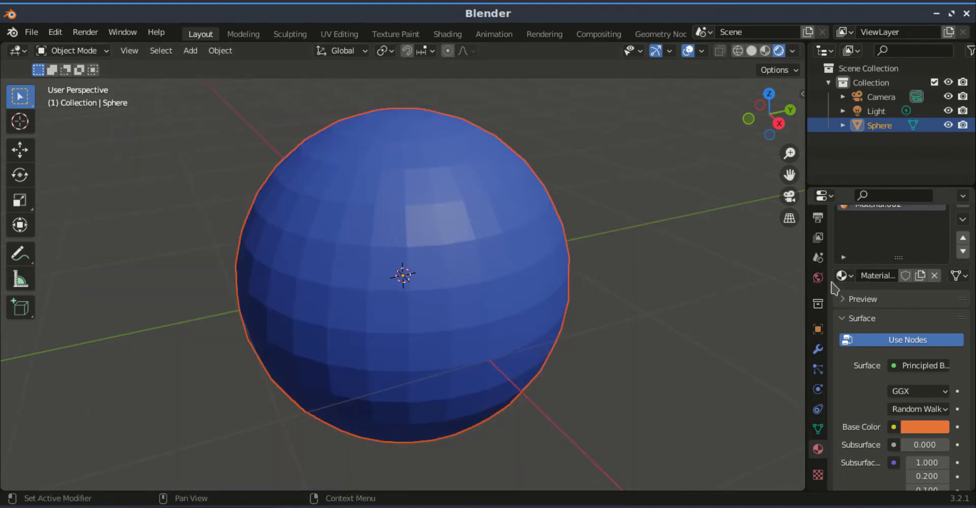
scroll(836, 287, up, 3)
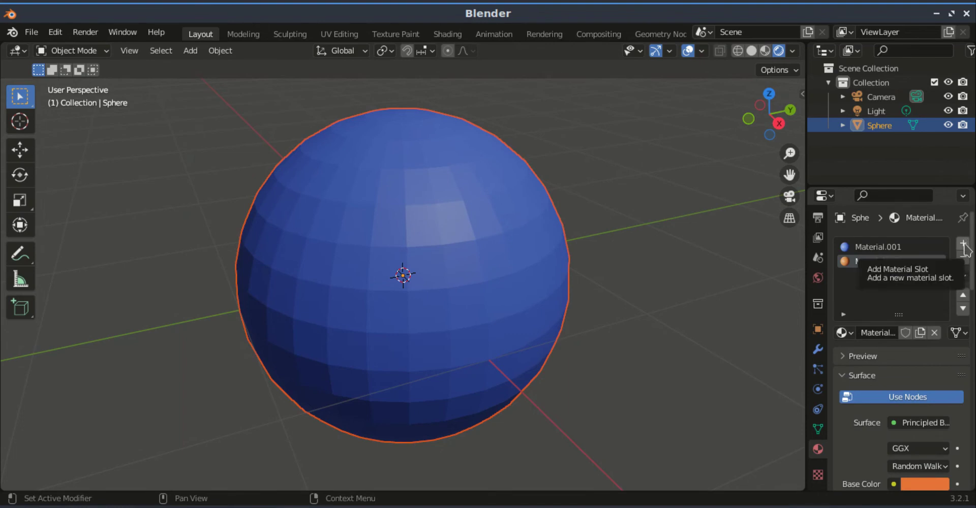
click(964, 245)
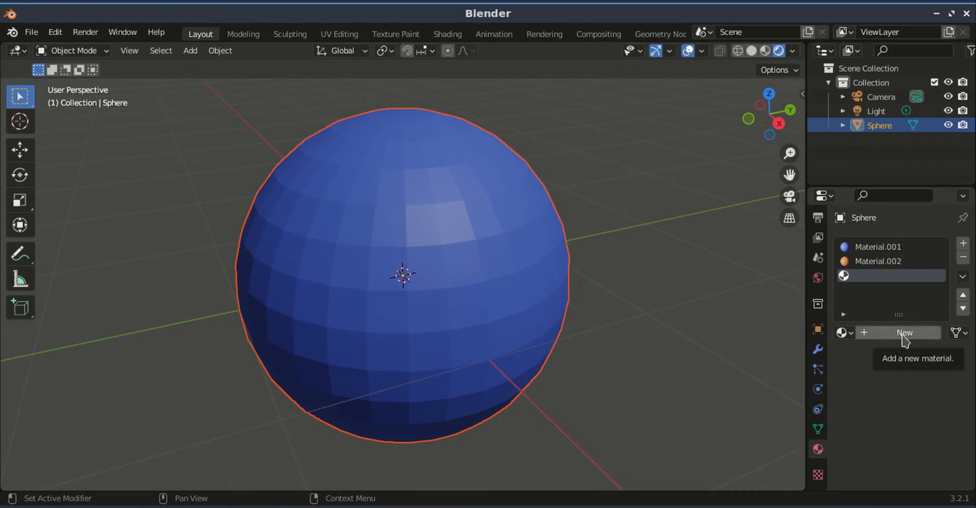
Create Material.003 in the third slot with a green base color, then deselect the sphere.
click(904, 335)
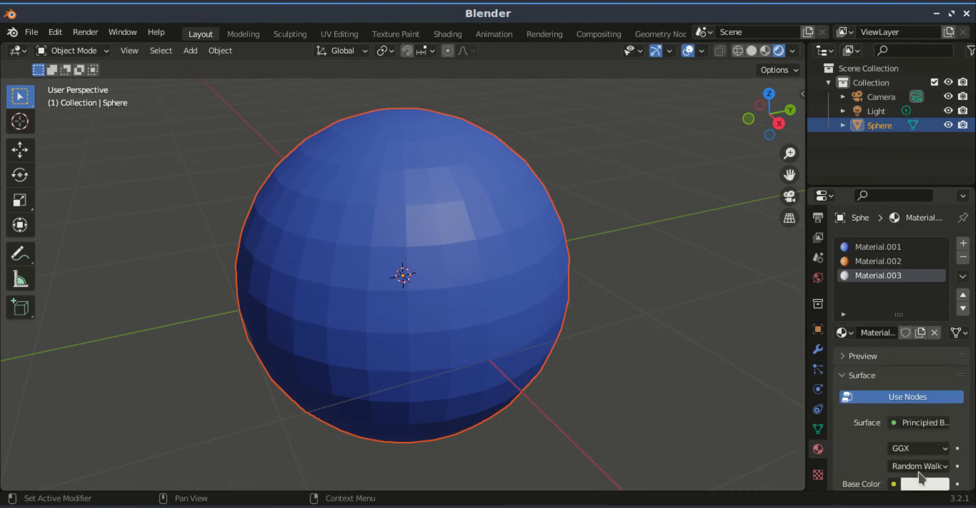
scroll(919, 460, down, 2)
scroll(919, 459, down, 1)
click(925, 426)
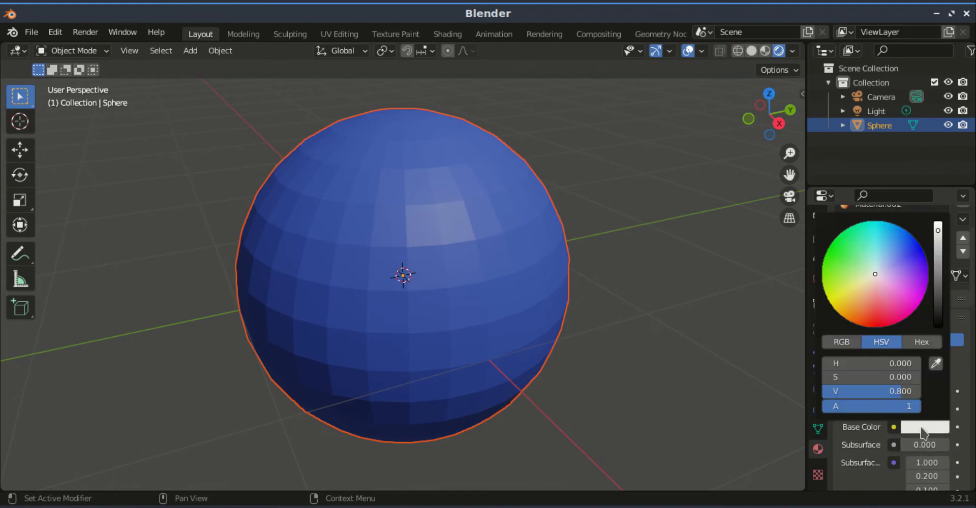
click(835, 252)
click(762, 283)
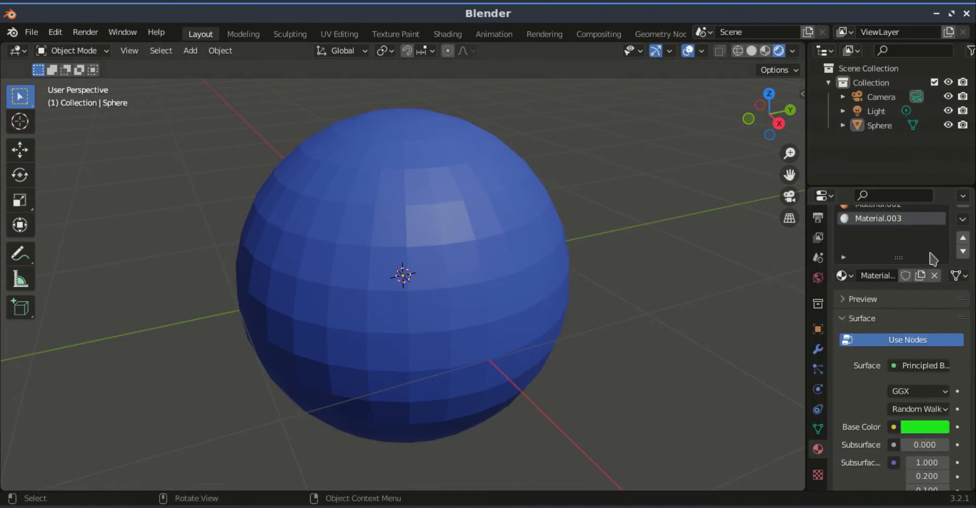
scroll(897, 272, up, 3)
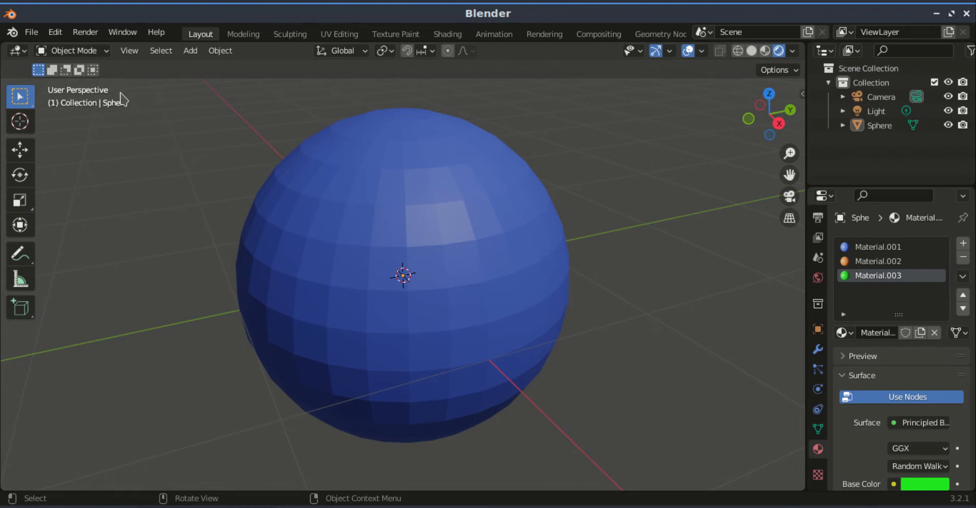
Put the sphere into Edit Mode with face select mode and deselect all faces.
click(94, 51)
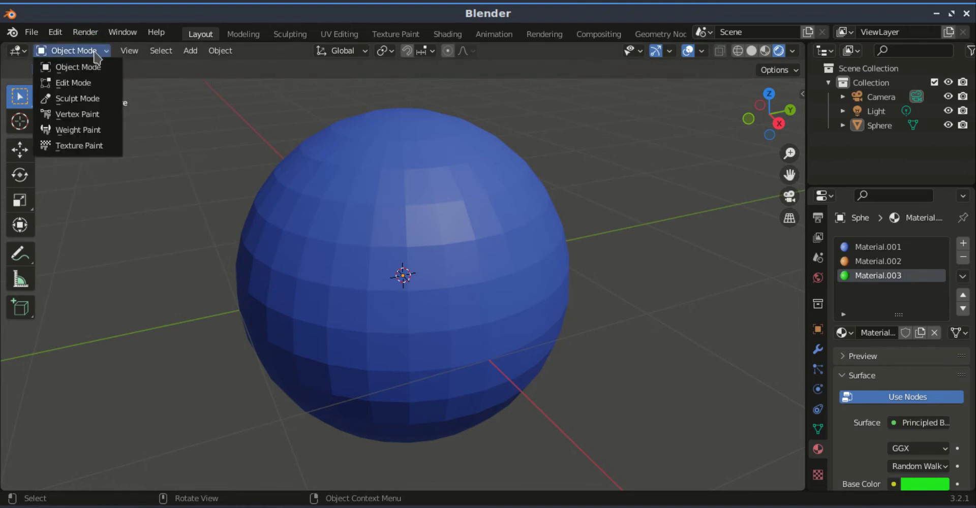
click(79, 90)
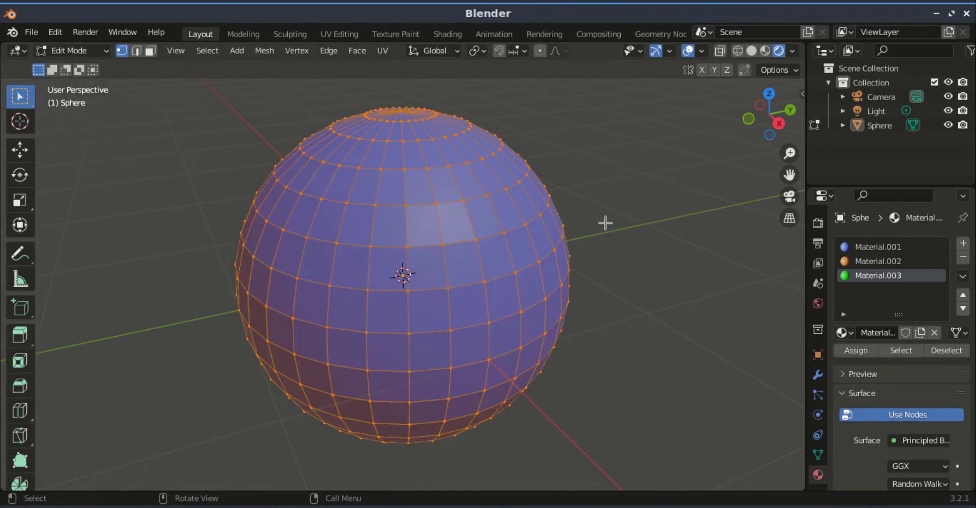
click(151, 53)
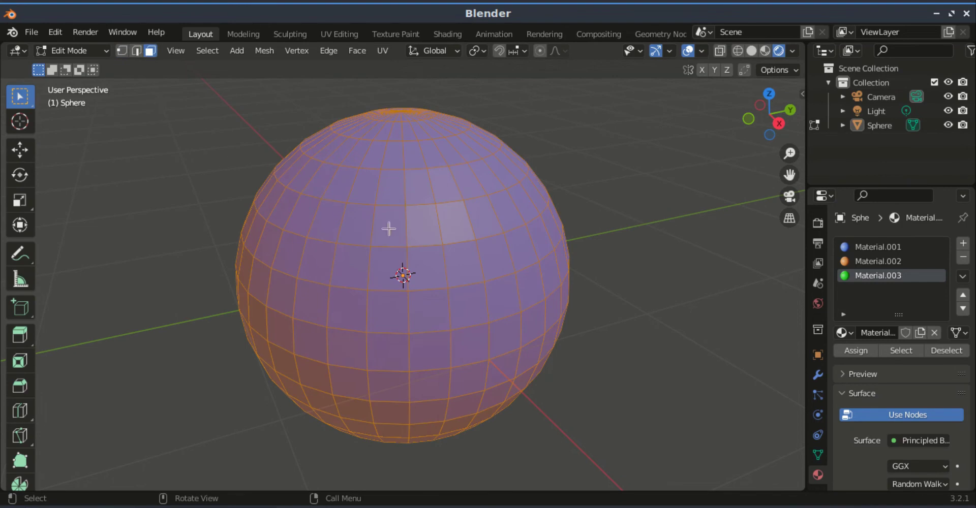
click(571, 155)
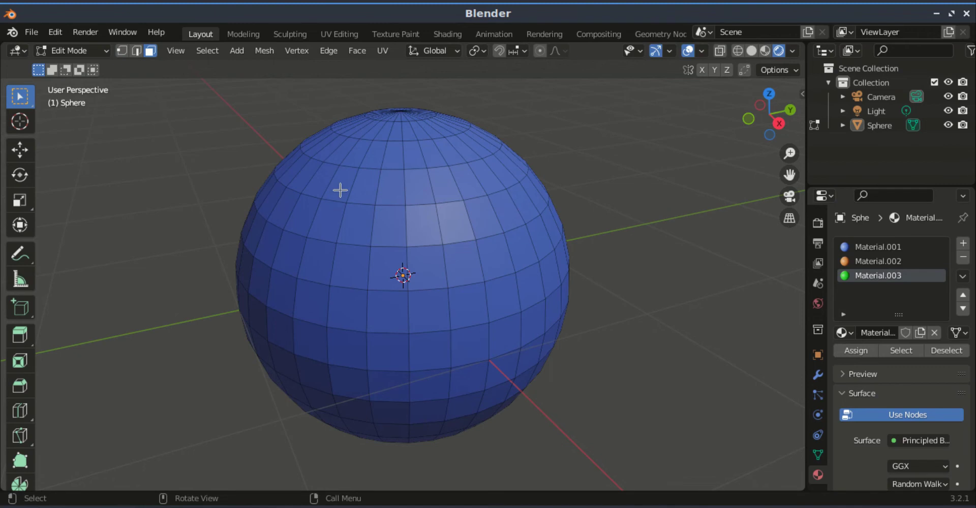
Shift-select several faces on the sphere's upper part and turn on X-ray.
click(340, 190)
click(381, 191)
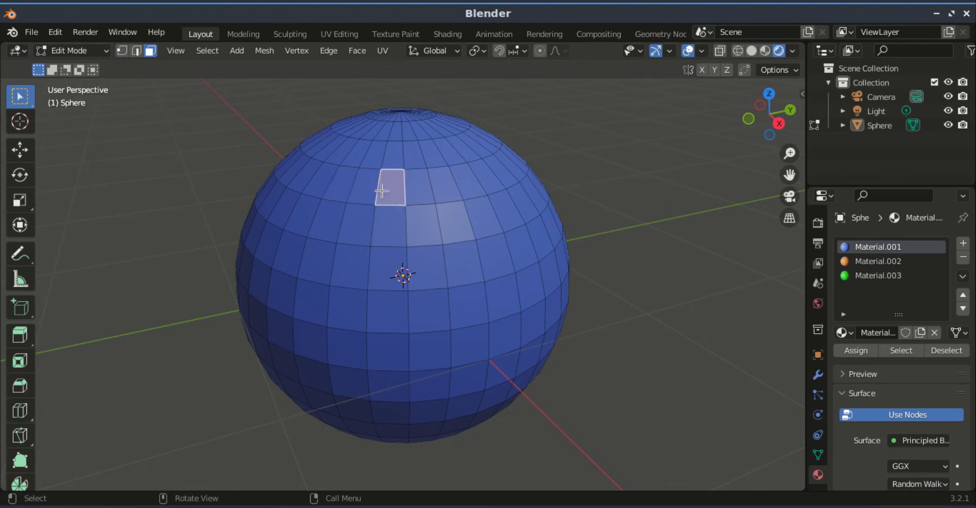
click(435, 181)
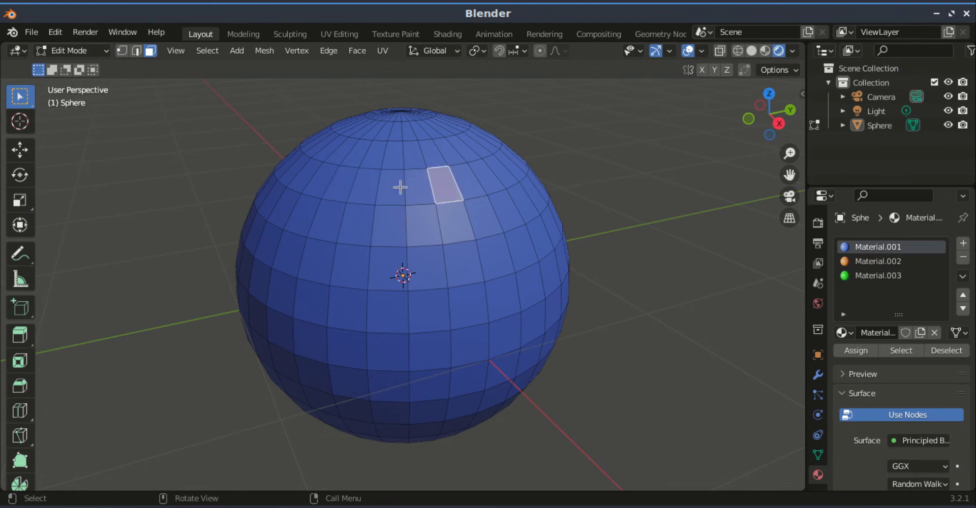
shift+click(399, 187)
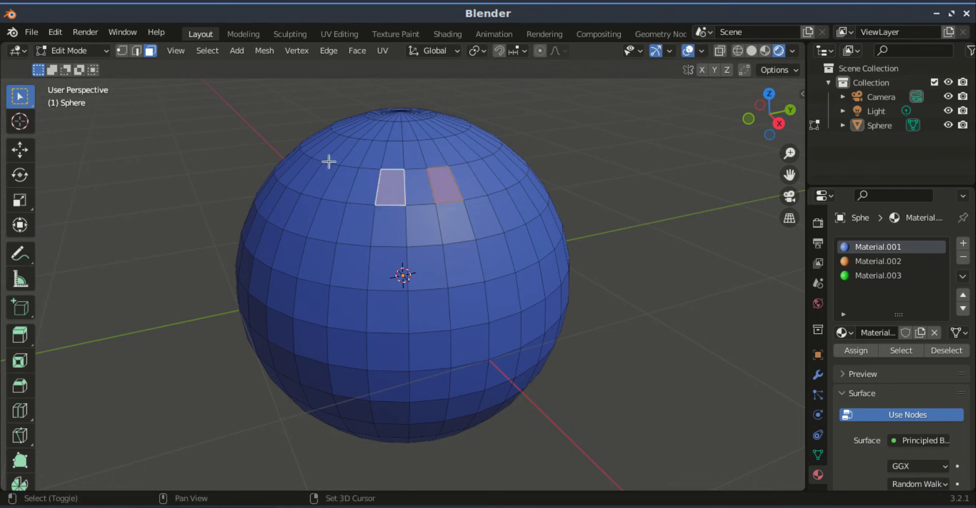
shift+click(343, 187)
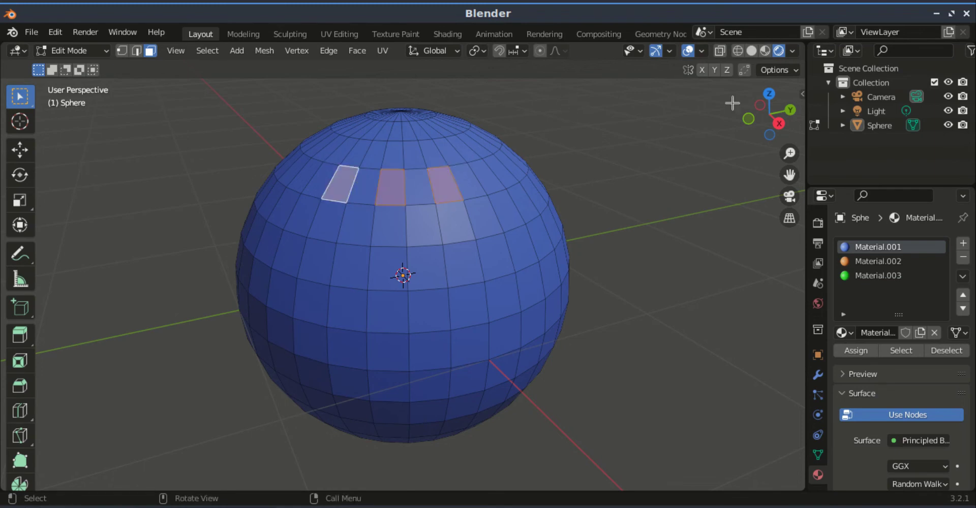
click(722, 51)
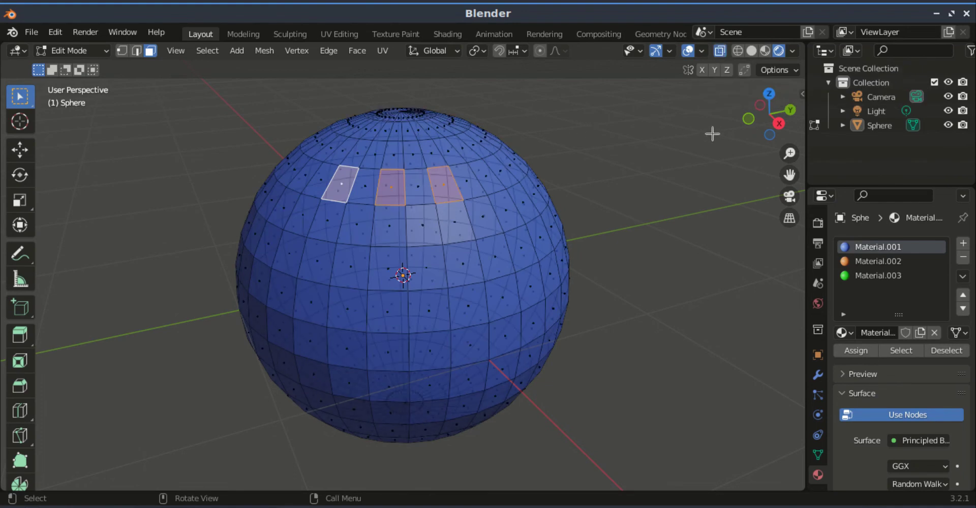
In Right Orthographic view, box-select the top rows and assign green Material.003.
click(780, 125)
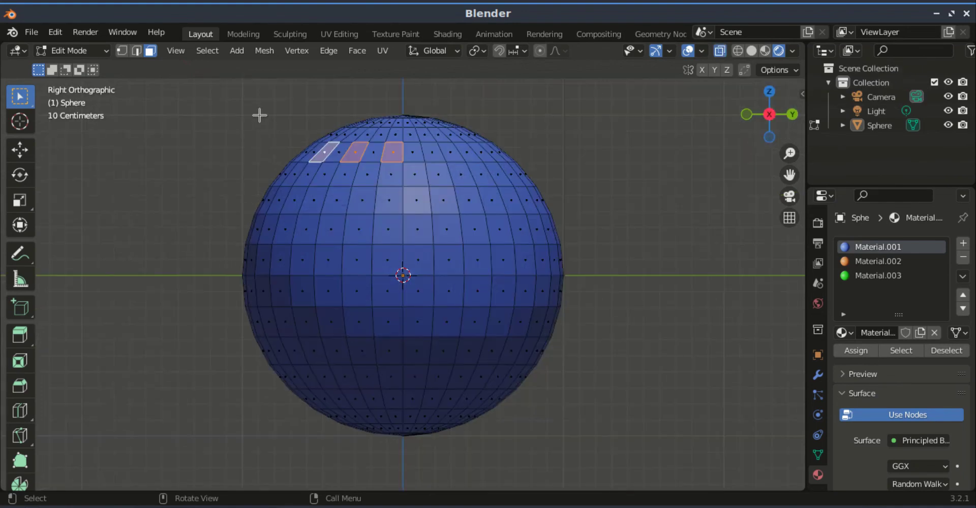
drag(217, 100, 585, 210)
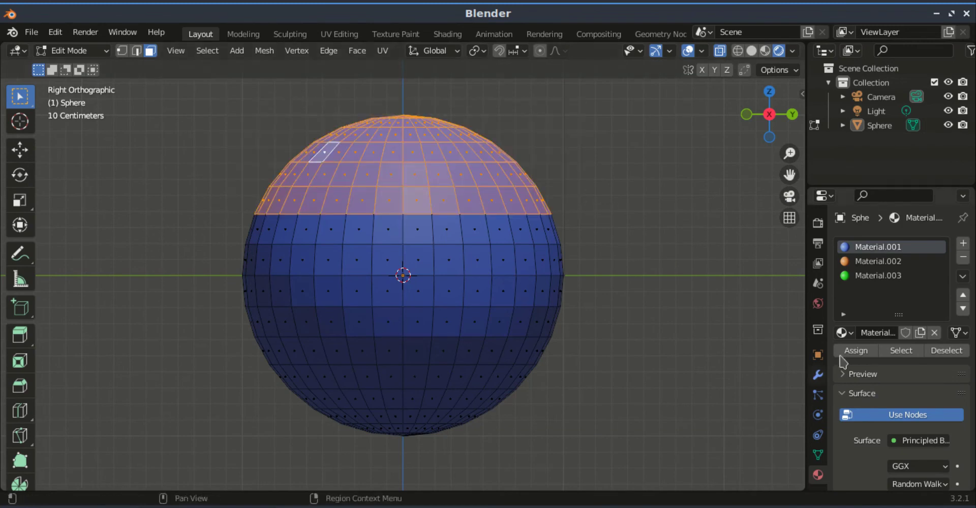
click(853, 278)
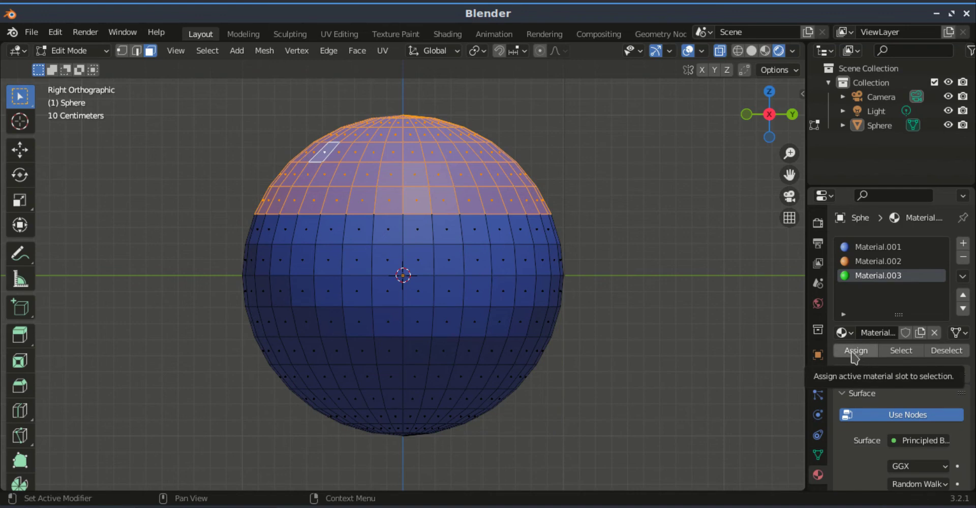
click(852, 355)
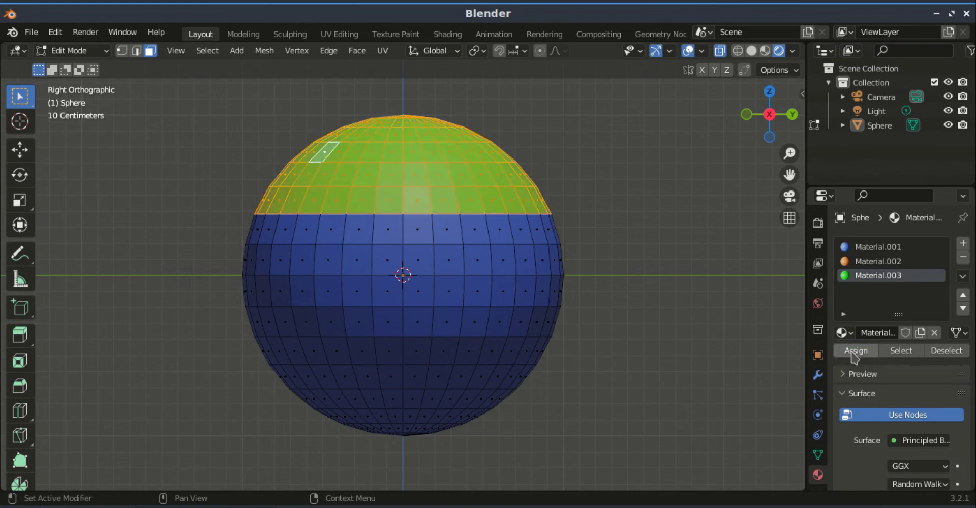
click(650, 227)
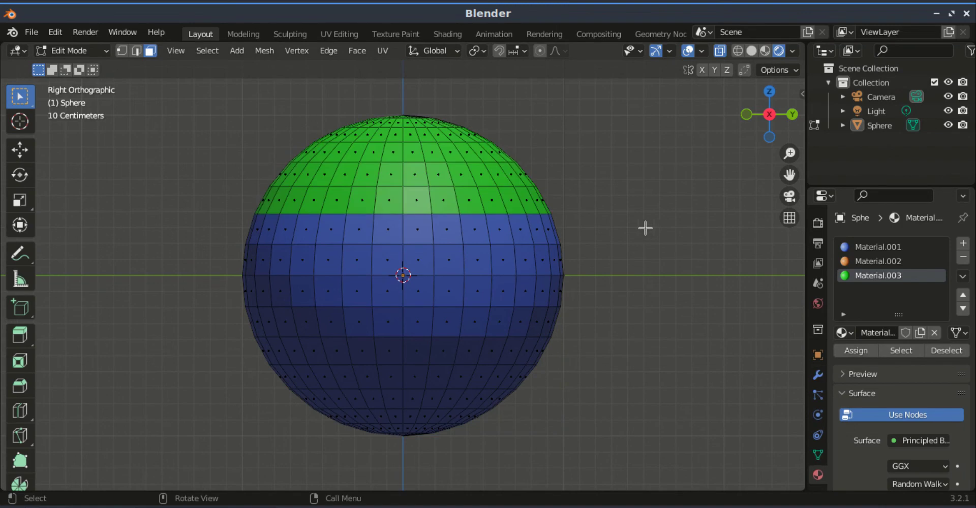
Box-select the bottom rows and assign orange Material.002, then return to perspective.
drag(216, 330, 619, 433)
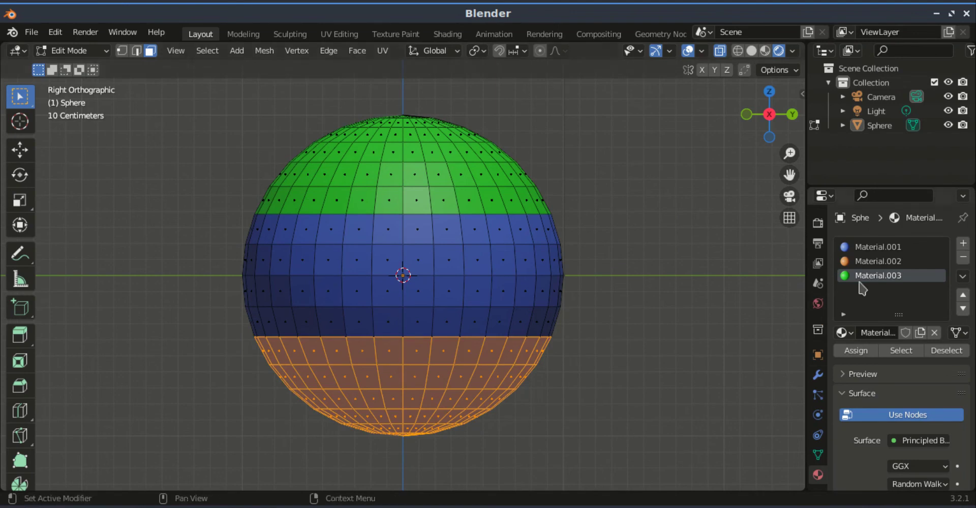
click(864, 262)
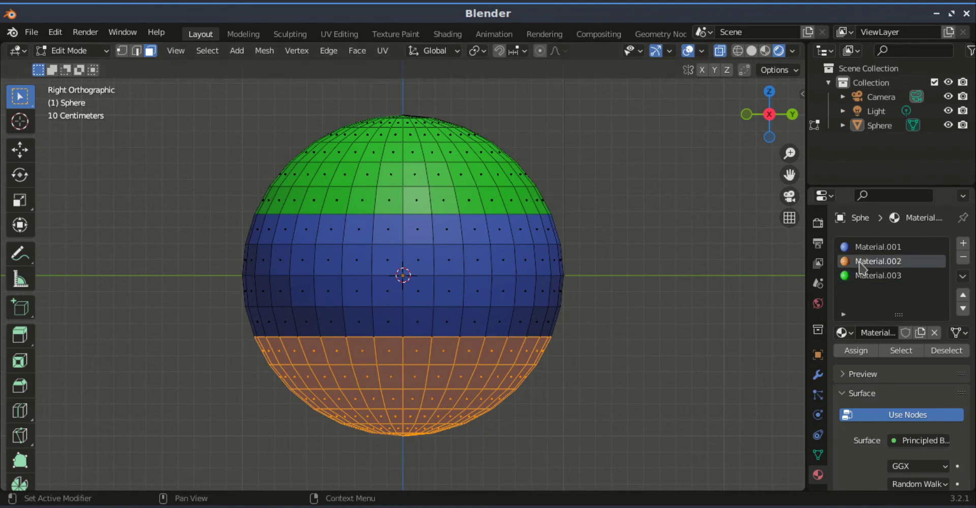
click(856, 351)
click(665, 241)
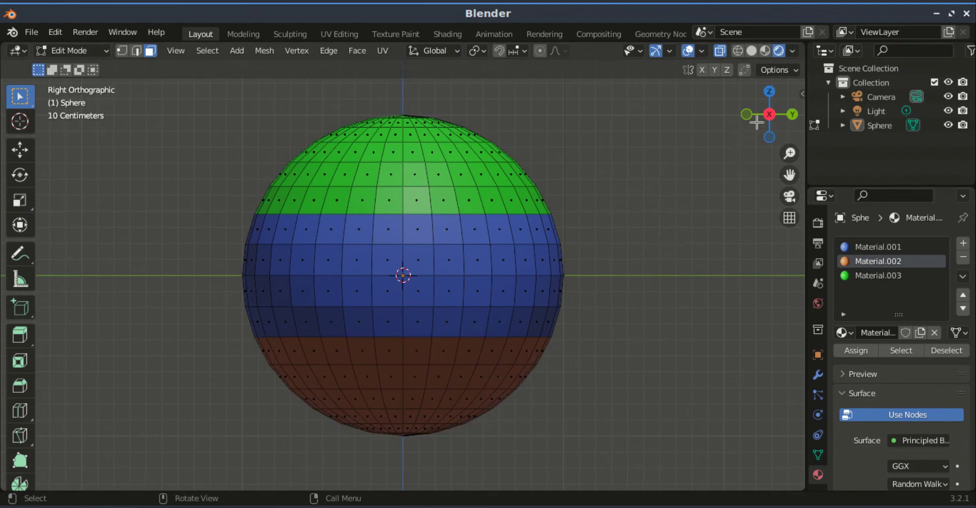
mouse_move(772, 116)
mouse_down()
mouse_move(786, 147)
mouse_move(763, 133)
mouse_move(770, 122)
mouse_move(721, 113)
mouse_up()
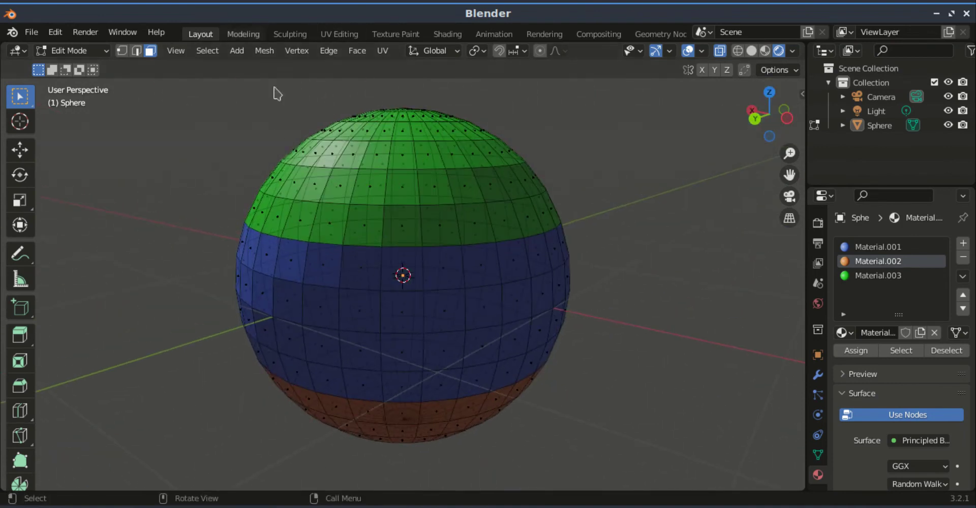
Run Select Random on the faces with Ratio 0.474 and Random Seed 31.
click(212, 57)
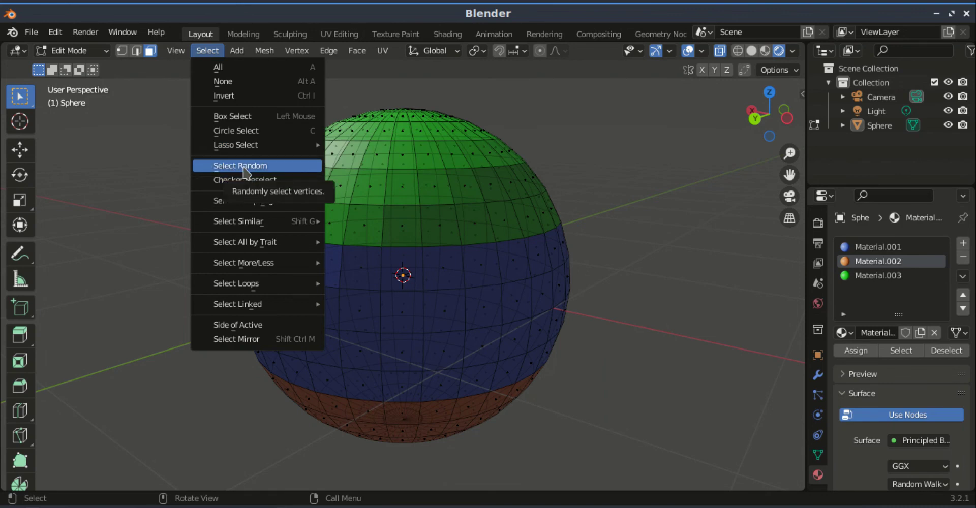
click(244, 165)
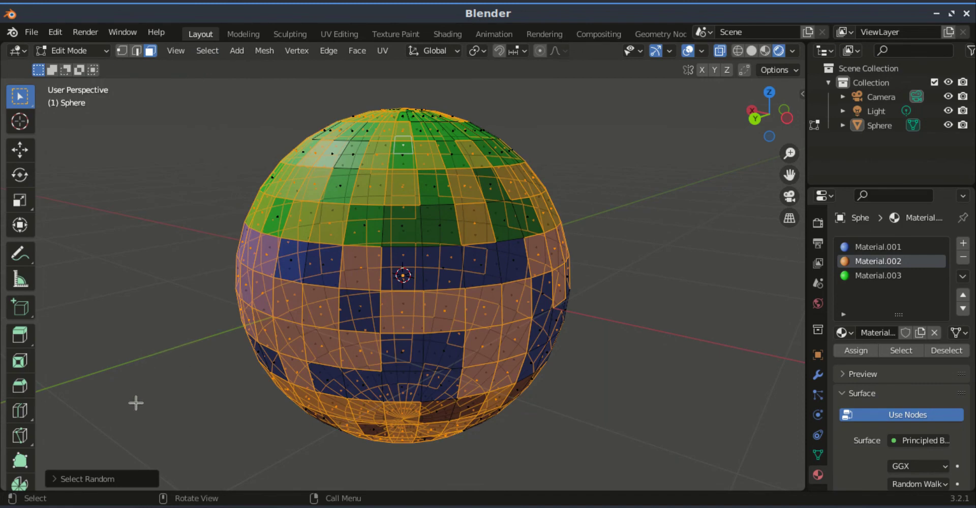
click(108, 480)
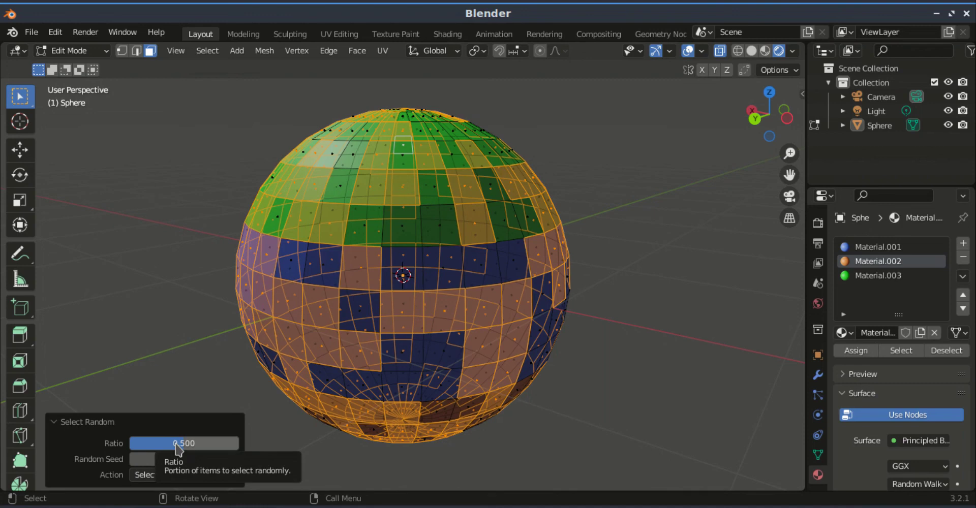
mouse_move(177, 446)
mouse_down()
mouse_move(210, 446)
mouse_move(160, 443)
mouse_move(233, 458)
mouse_up()
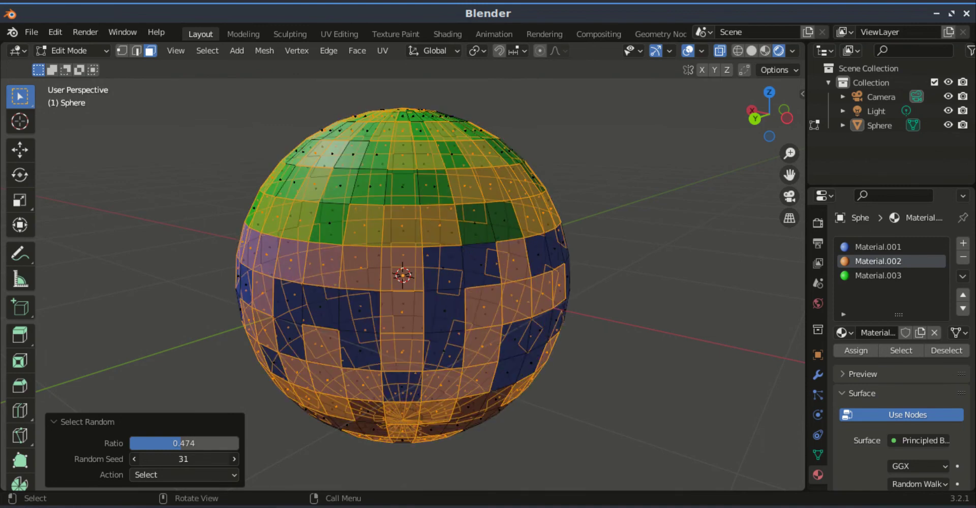
drag(234, 459, 173, 455)
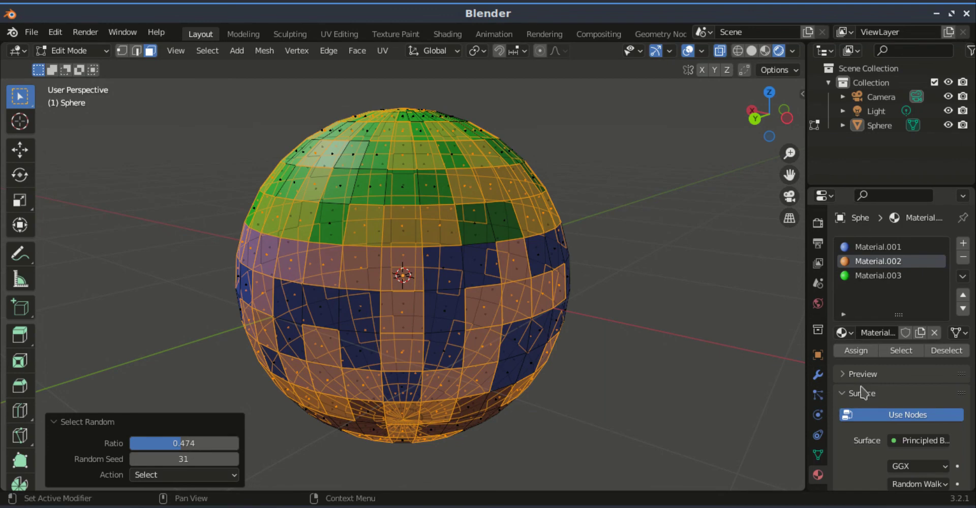
Assign orange Material.002 to the random faces and deselect everything with Alt+A.
click(856, 350)
key(alt+a)
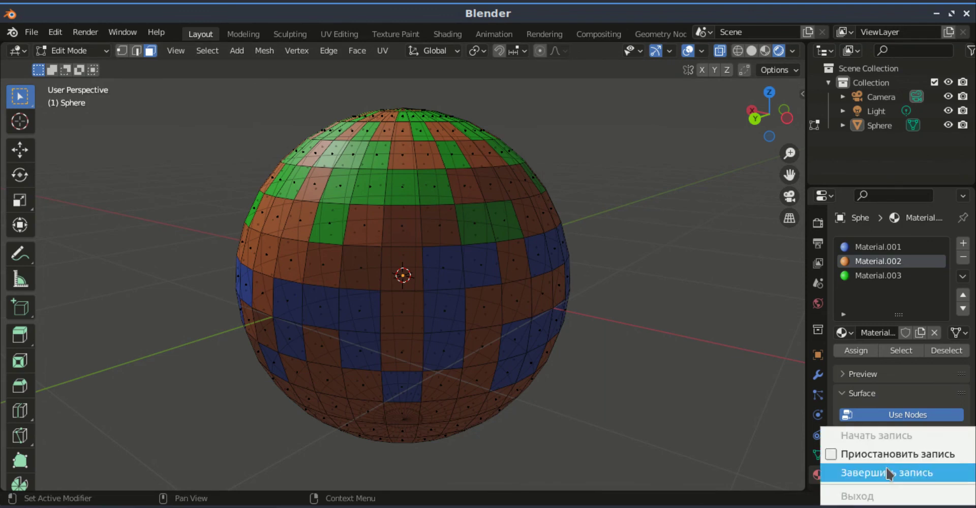
Stop the screen recording with the recorder's Завершить запись option.
click(893, 472)
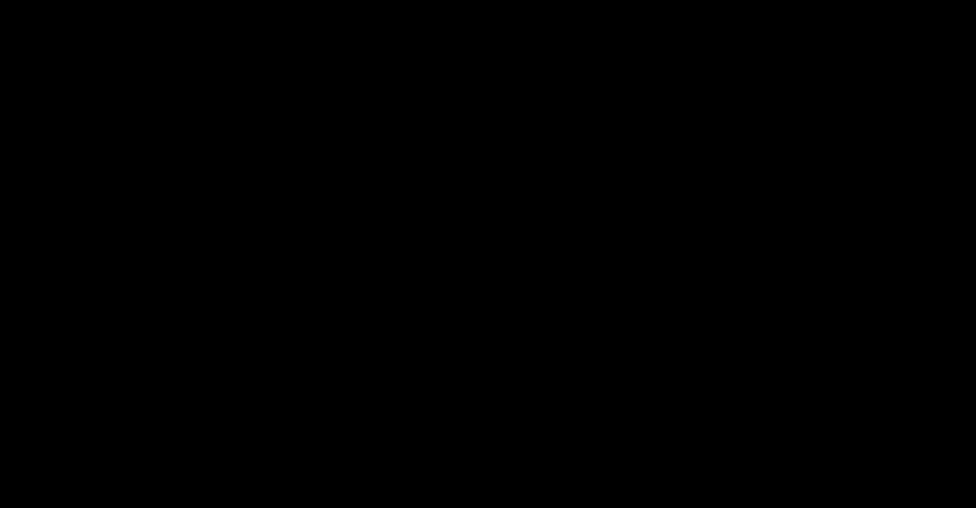